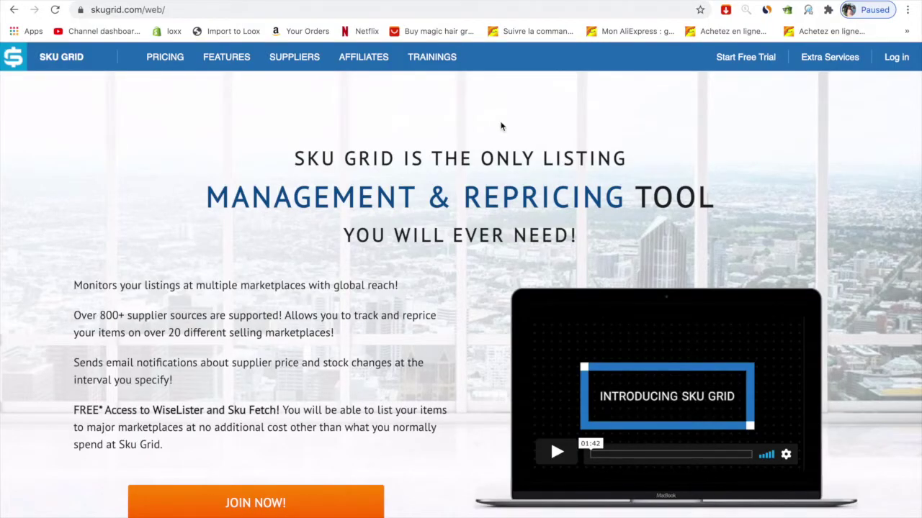
Scroll down SKU Grid past Supported Marketplaces, Supported Stores and the features grid to the pricing tabs
scroll(385, 323, "down", 3)
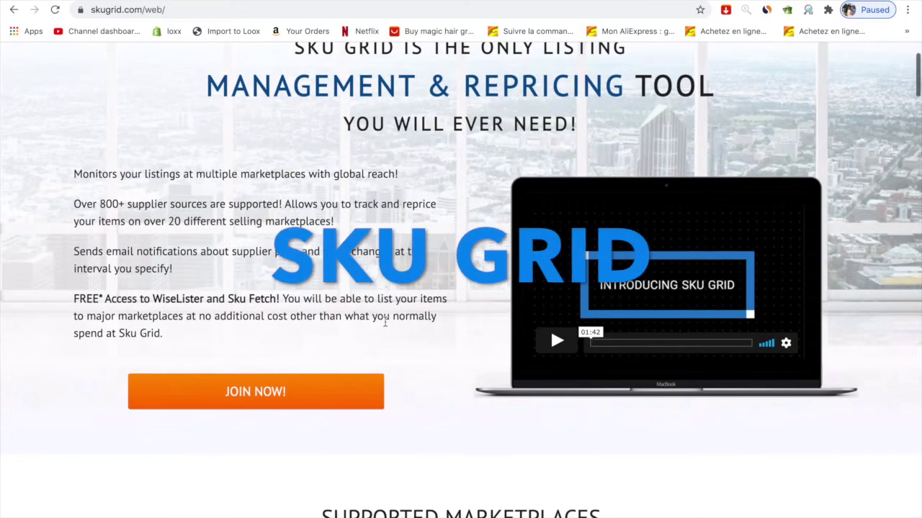
scroll(385, 323, "up", 2)
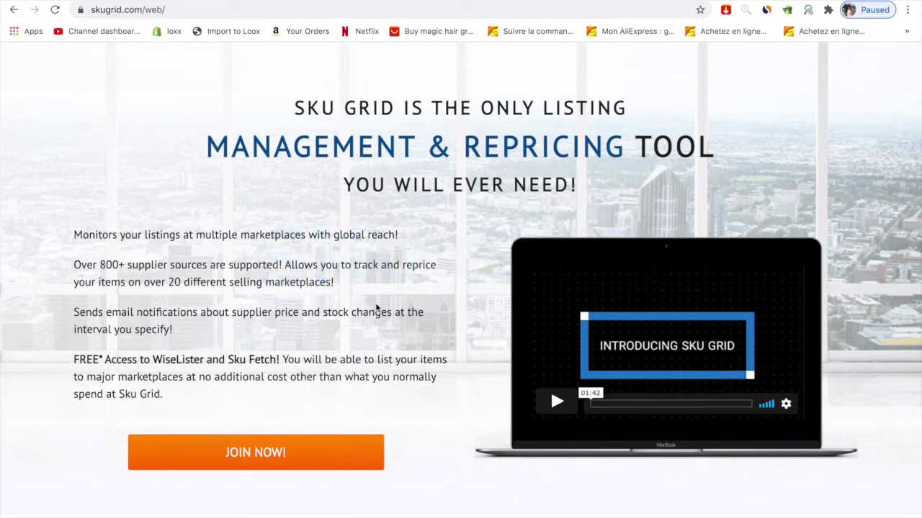
scroll(375, 308, "down", 9)
scroll(375, 308, "up", 4)
scroll(376, 310, "down", 2)
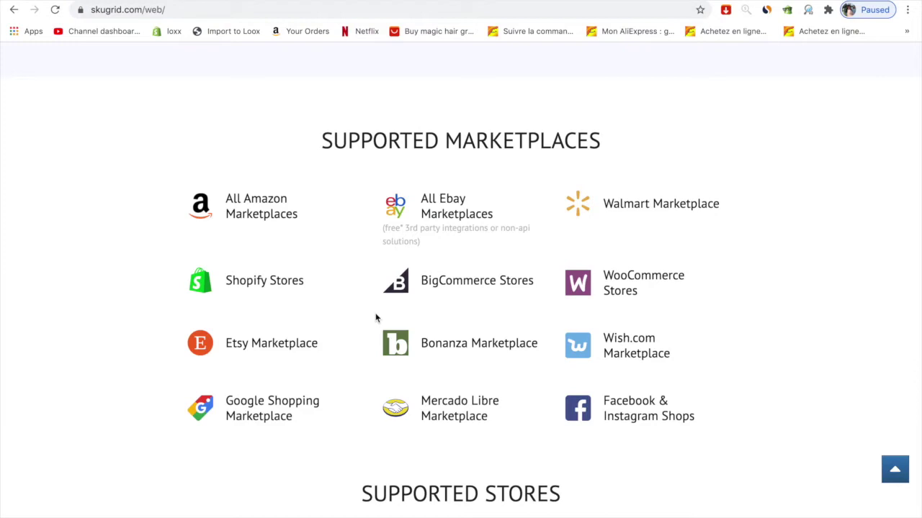
scroll(375, 317, "down", 6)
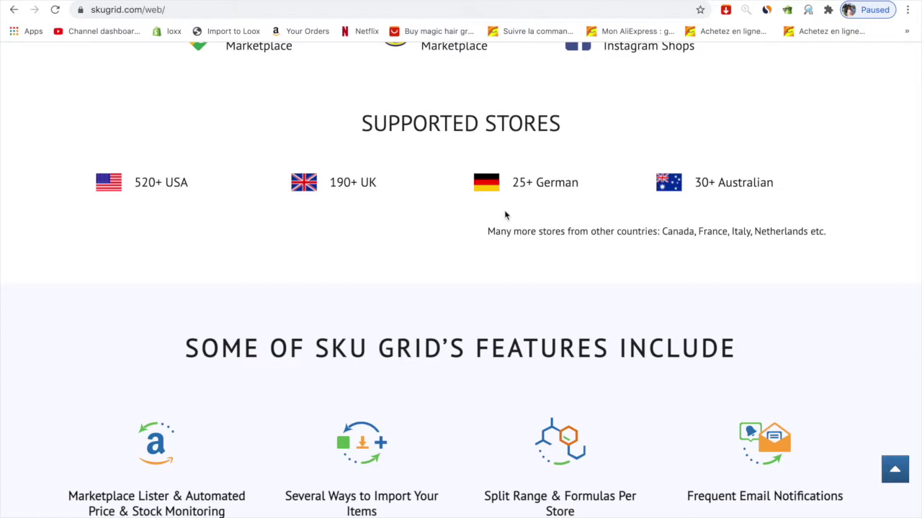
scroll(492, 282, "down", 4)
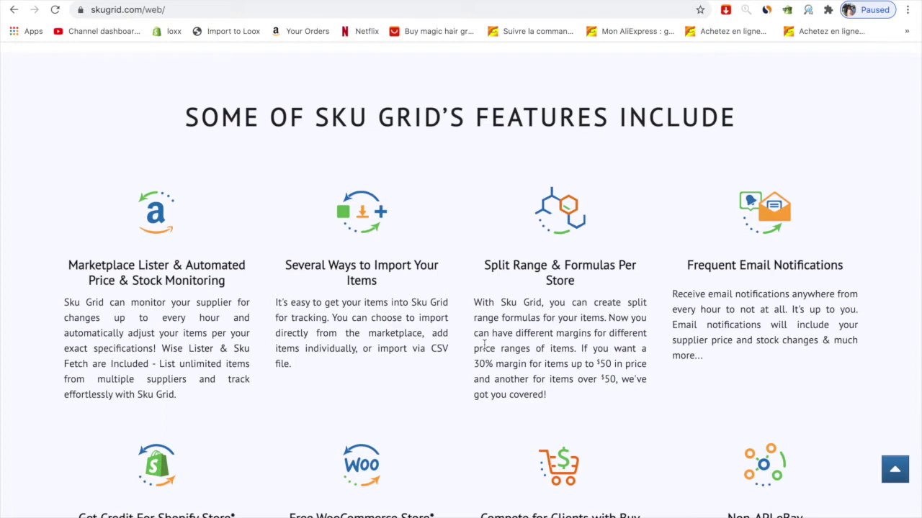
scroll(547, 330, "down", 2)
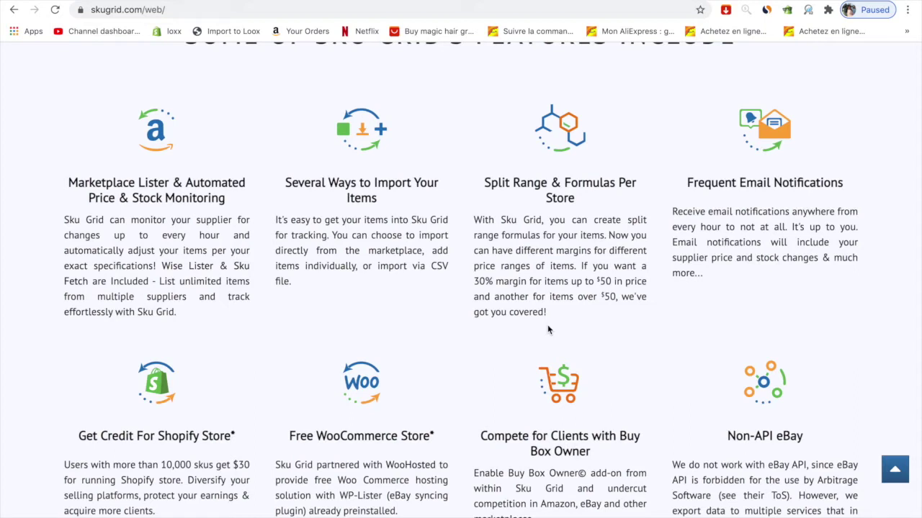
scroll(698, 284, "down", 3)
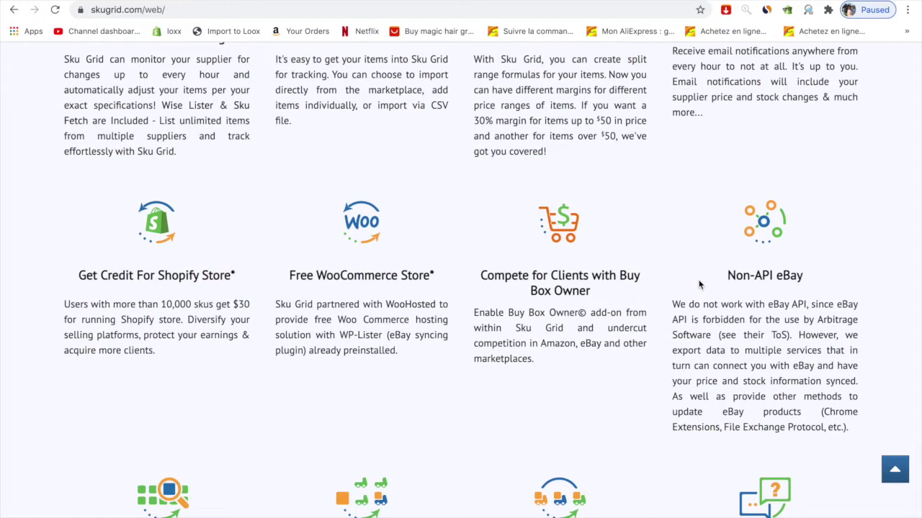
Review the $14.99–$89.99 monthly subscription cards, then scroll to the alphabetical supplier store list
scroll(698, 303, "down", 10)
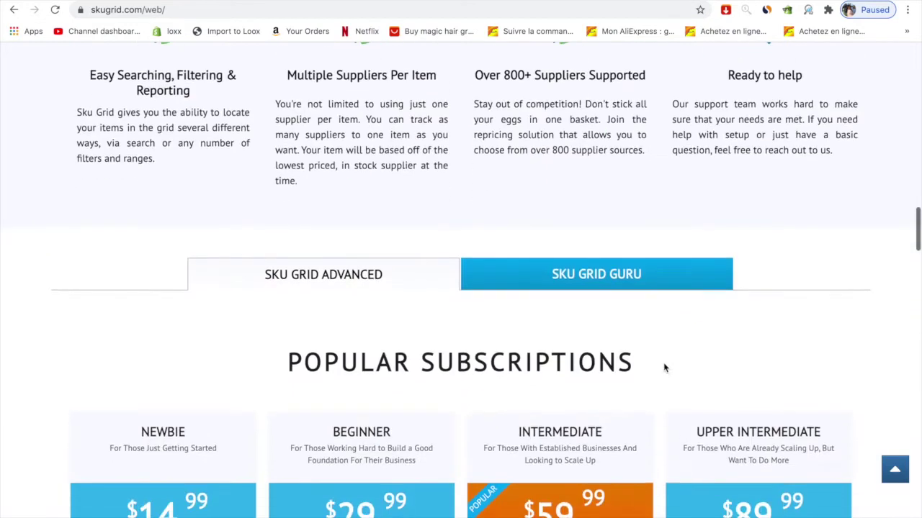
scroll(604, 430, "down", 1)
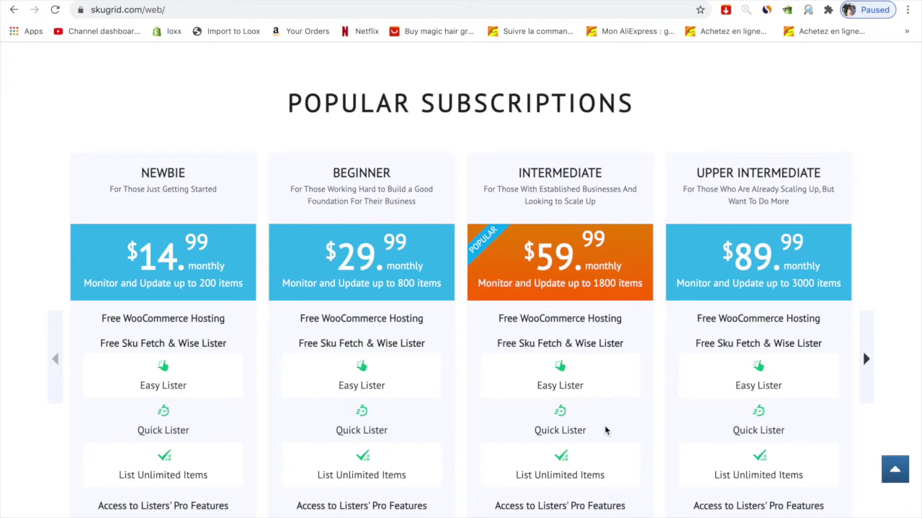
scroll(605, 429, "down", 4)
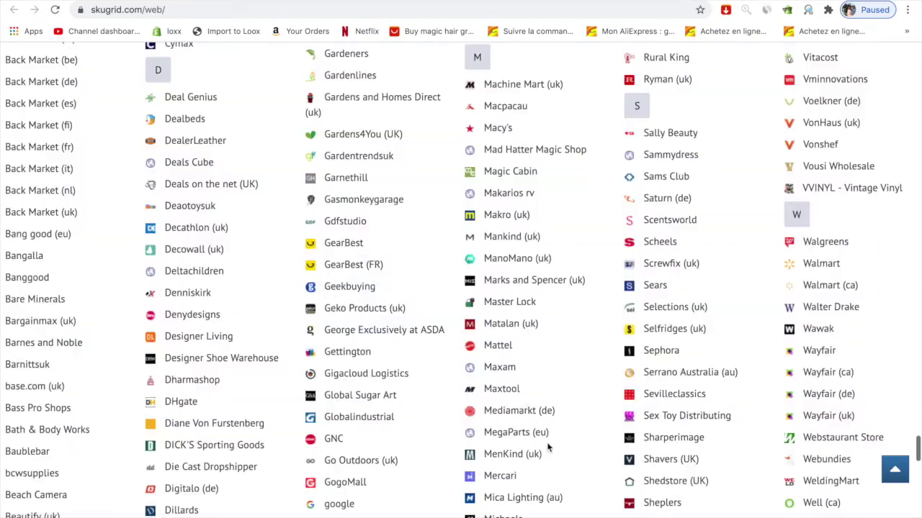
Browse the SKU Grid supplier list from Back Market to Wayfair, then scroll back up toward the features
scroll(548, 466, "down", 4)
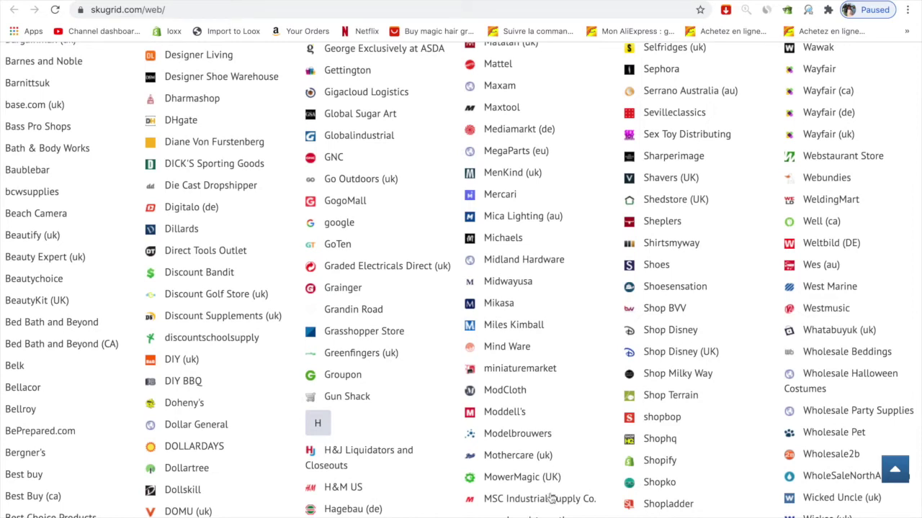
scroll(849, 333, "down", 2)
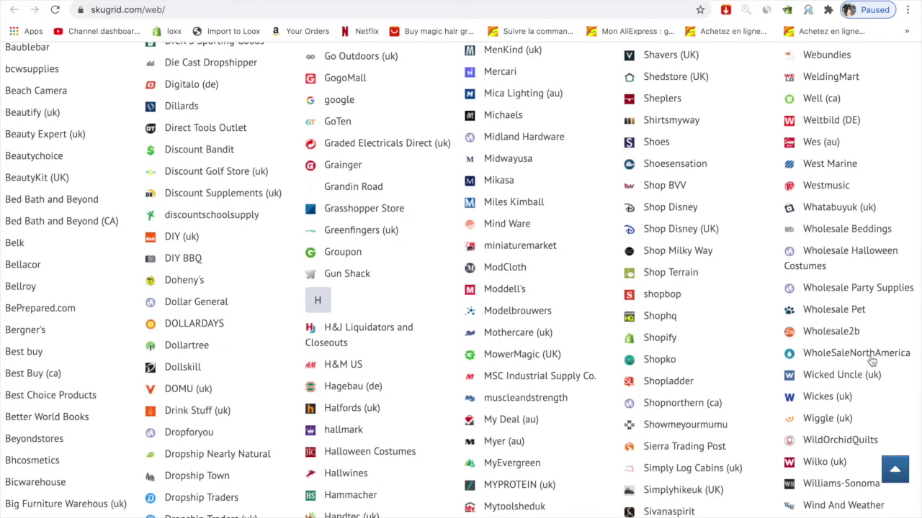
scroll(843, 354, "down", 7)
scroll(846, 354, "up", 17)
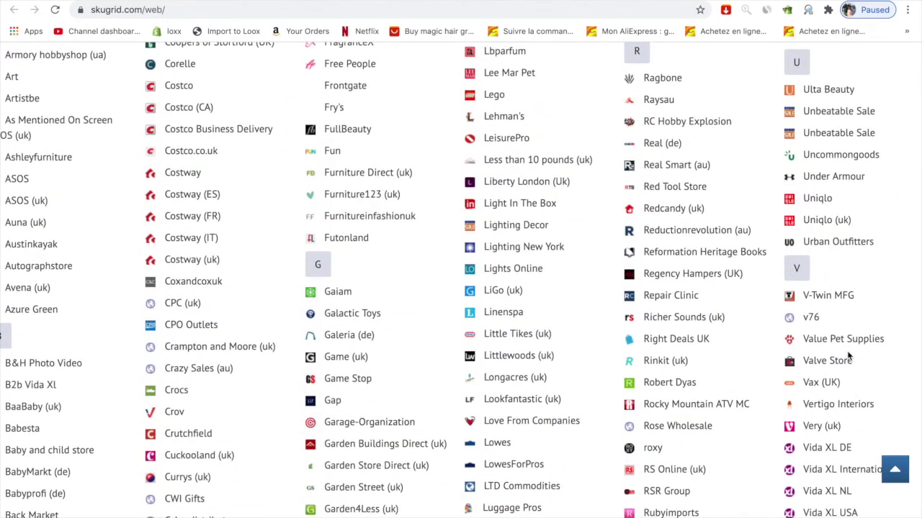
scroll(848, 357, "up", 20)
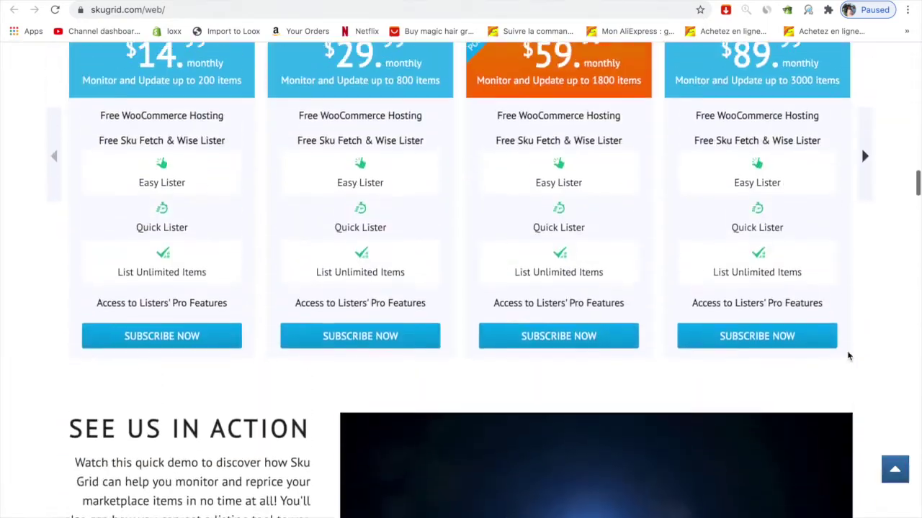
scroll(848, 356, "down", 15)
scroll(848, 356, "up", 5)
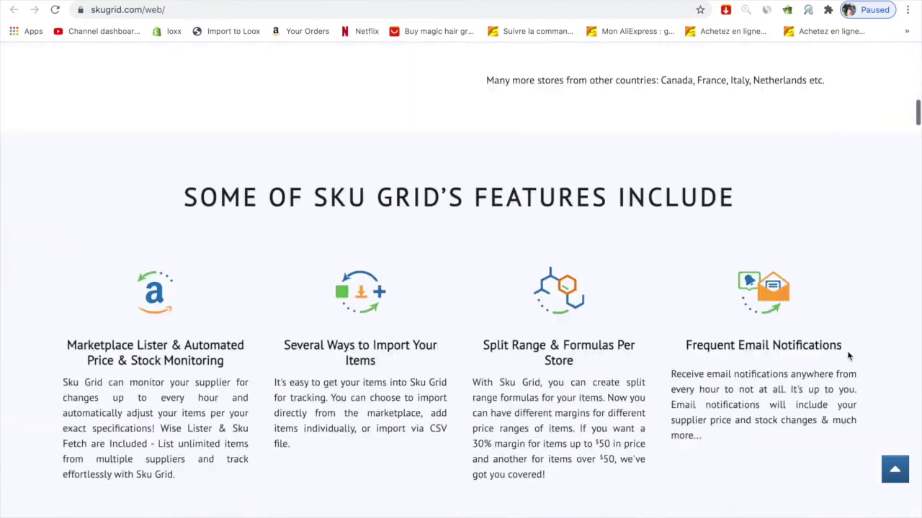
scroll(849, 356, "down", 3)
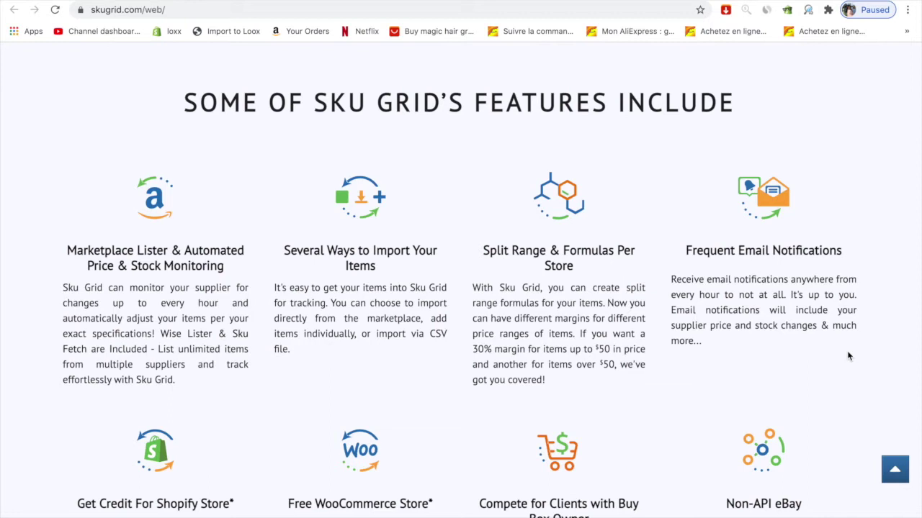
scroll(848, 356, "up", 4)
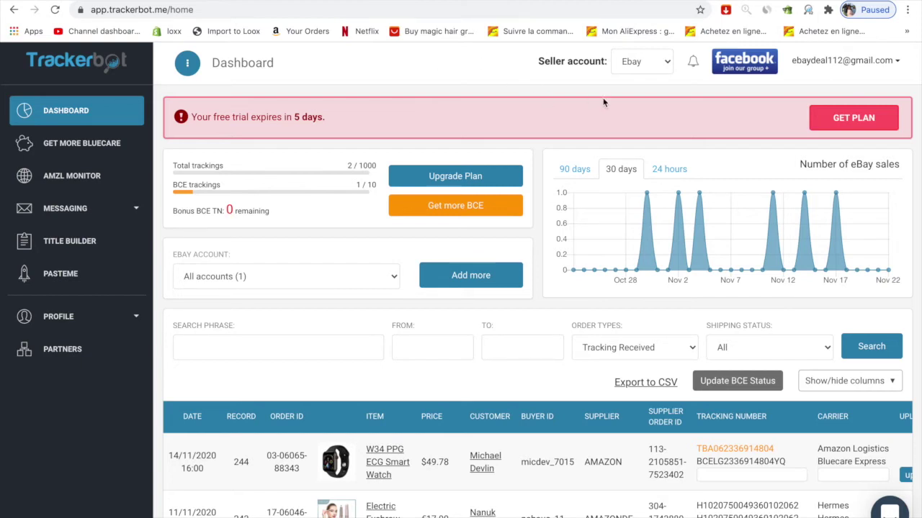
Scroll down to the orders table and across to the Status and Actions columns, showing three Delivered orders
scroll(590, 237, "down", 3)
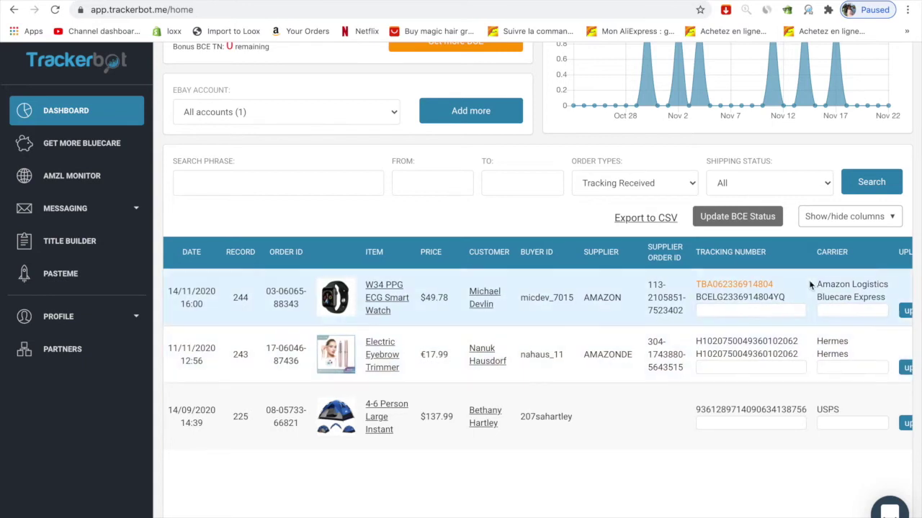
scroll(809, 285, "right", 2)
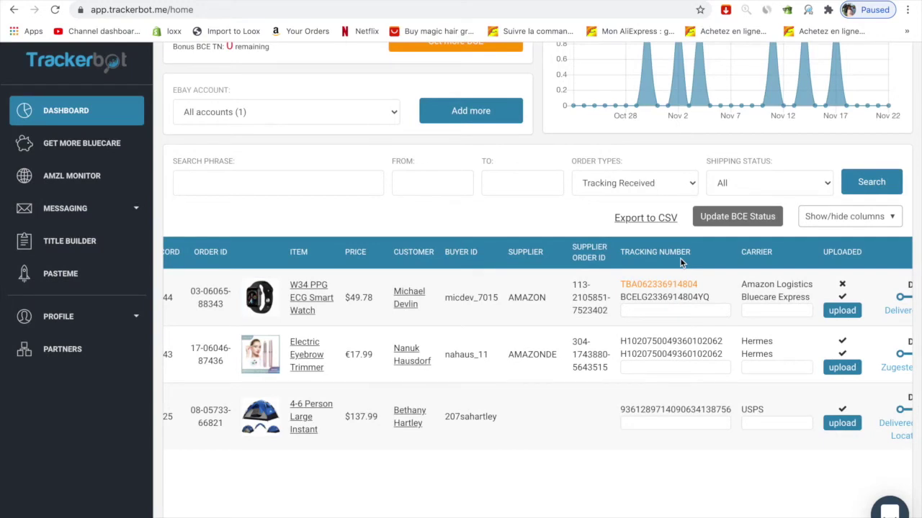
scroll(651, 297, "right", 3)
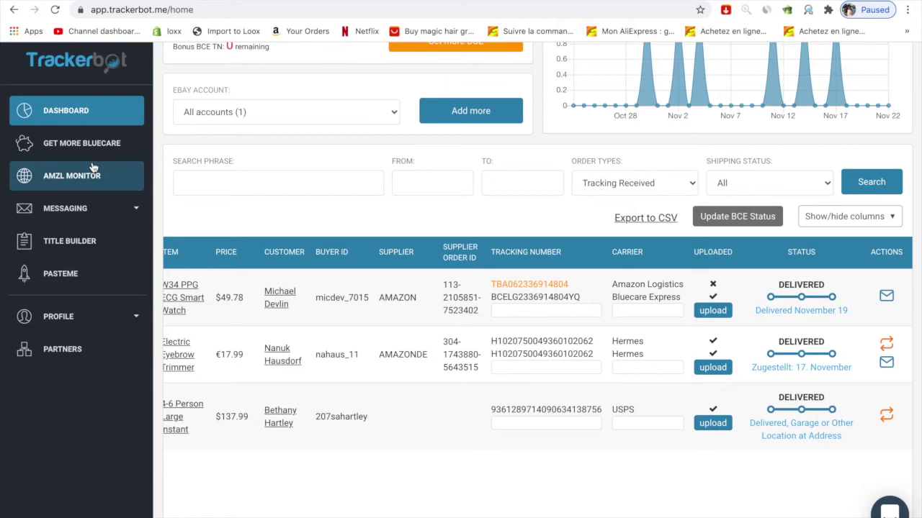
left_click(77, 146)
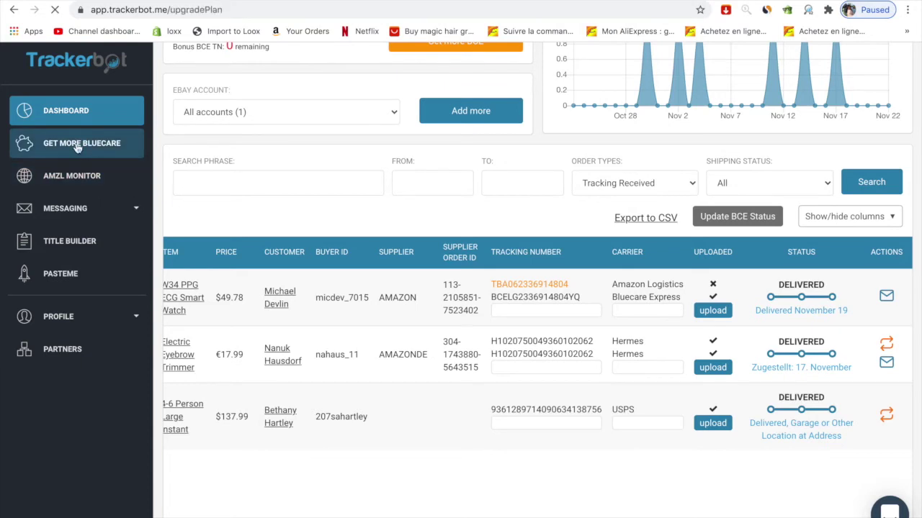
scroll(125, 355, "down", 3)
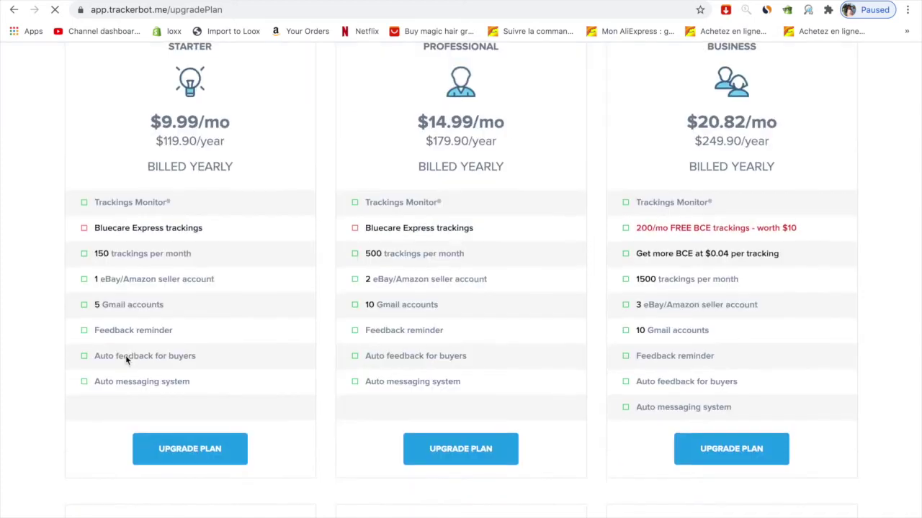
scroll(125, 355, "up", 2)
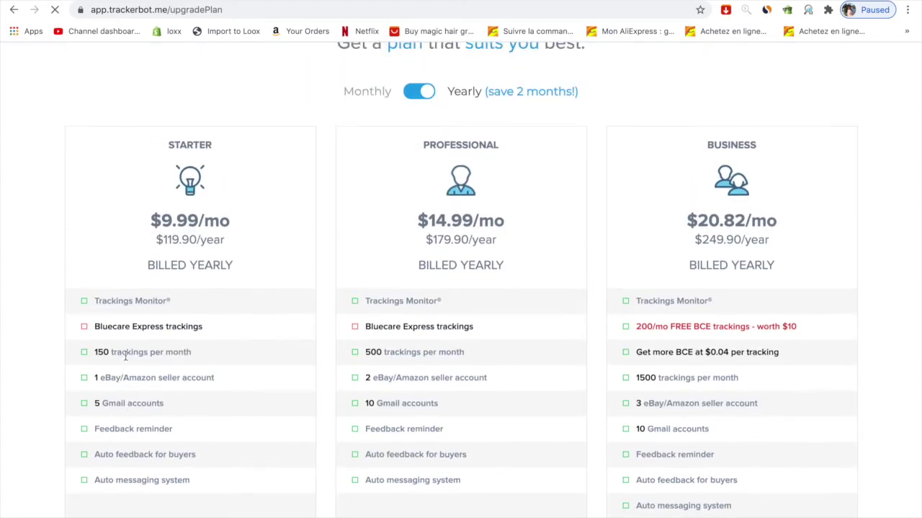
scroll(125, 355, "down", 2)
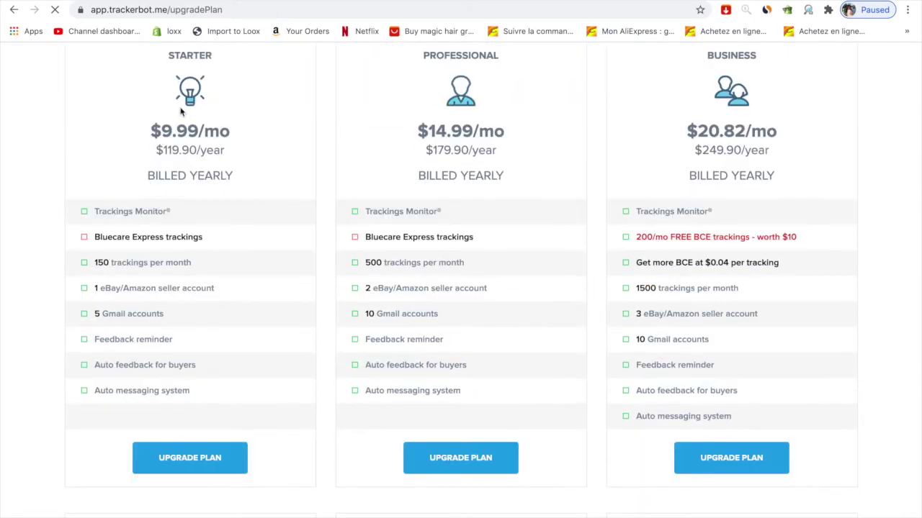
mouse_move(87, 213)
scroll(493, 202, "up", 2)
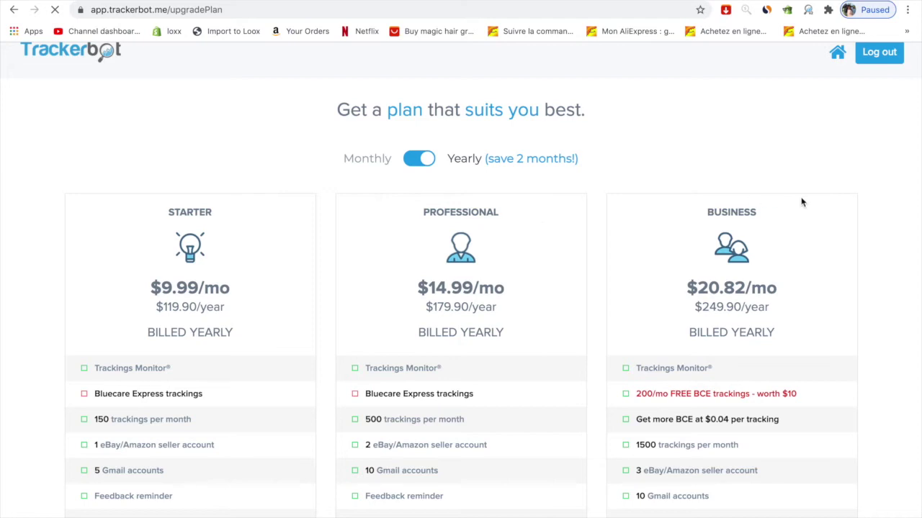
scroll(772, 295, "down", 2)
scroll(772, 295, "up", 2)
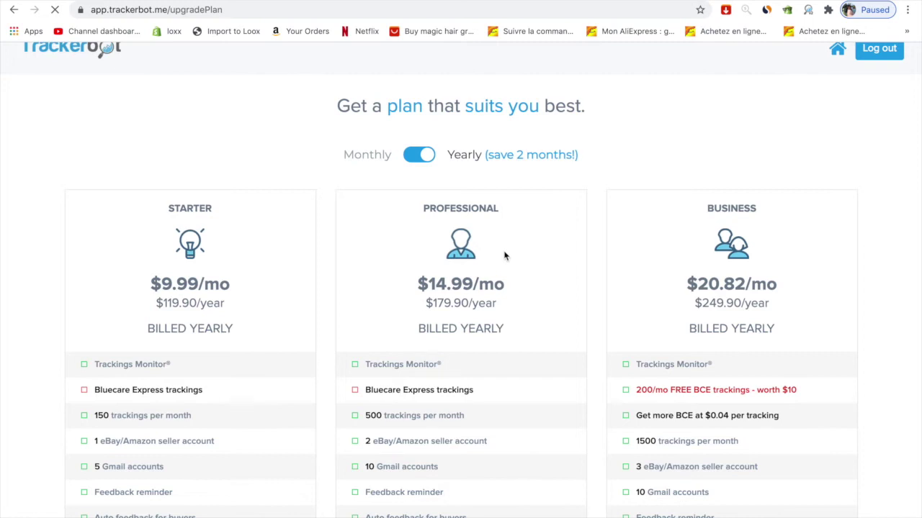
scroll(313, 118, "down", 8)
scroll(312, 118, "up", 2)
scroll(313, 119, "down", 1)
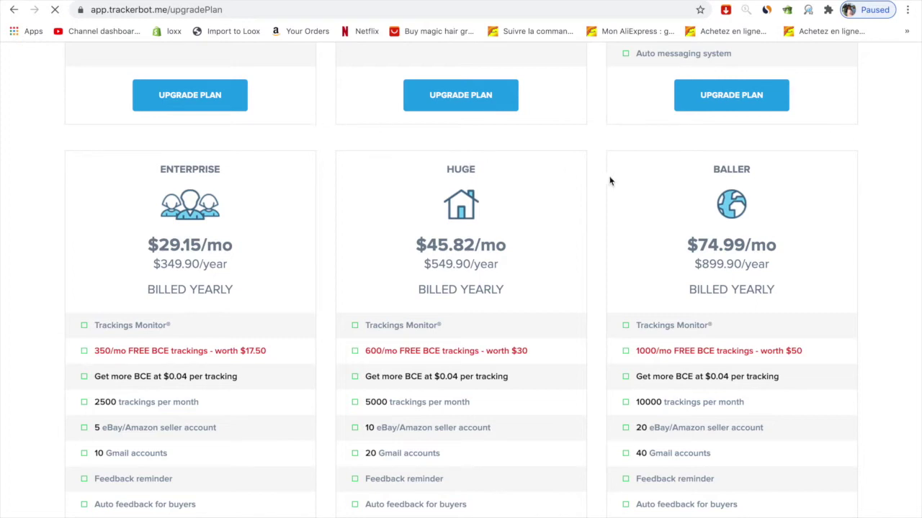
scroll(696, 414, "down", 2)
scroll(694, 413, "up", 3)
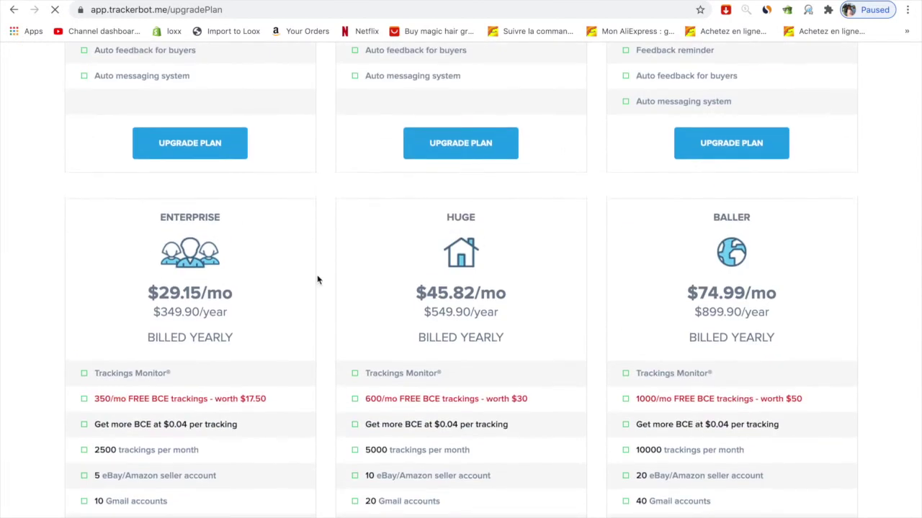
scroll(226, 321, "up", 4)
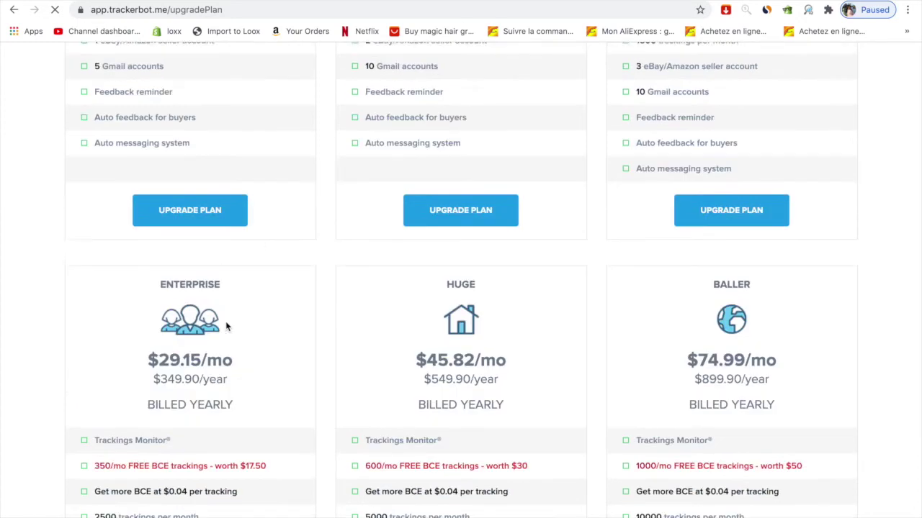
scroll(573, 344, "up", 2)
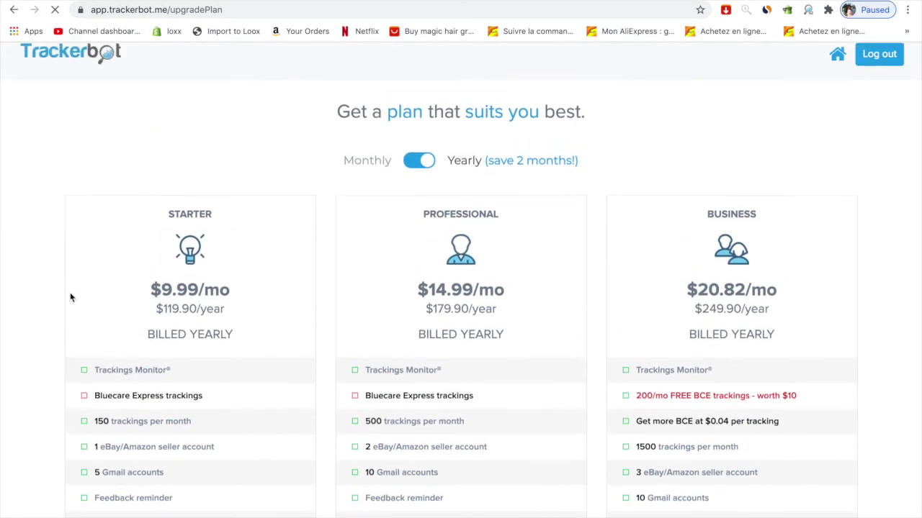
scroll(139, 231, "down", 2)
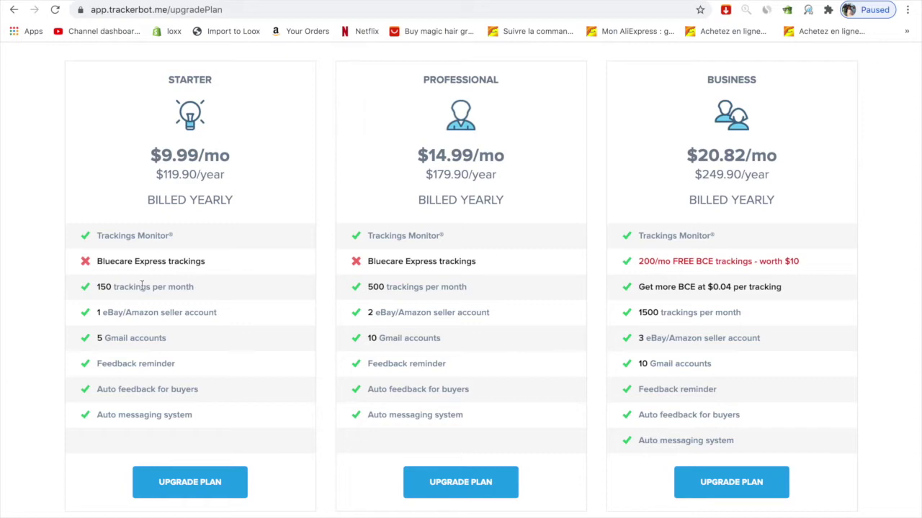
mouse_move(101, 261)
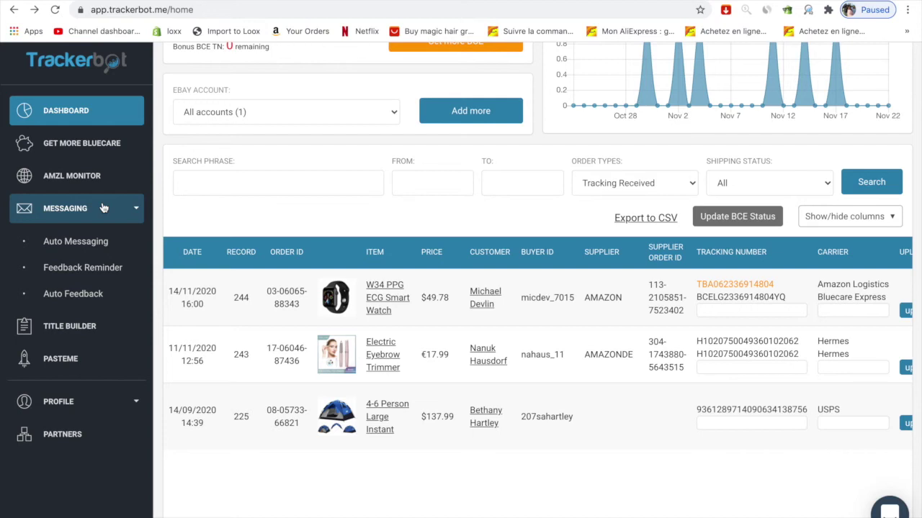
Run a Title Builder search for 'brown tall desk' and review the random titles and keyword ranks
left_click(69, 326)
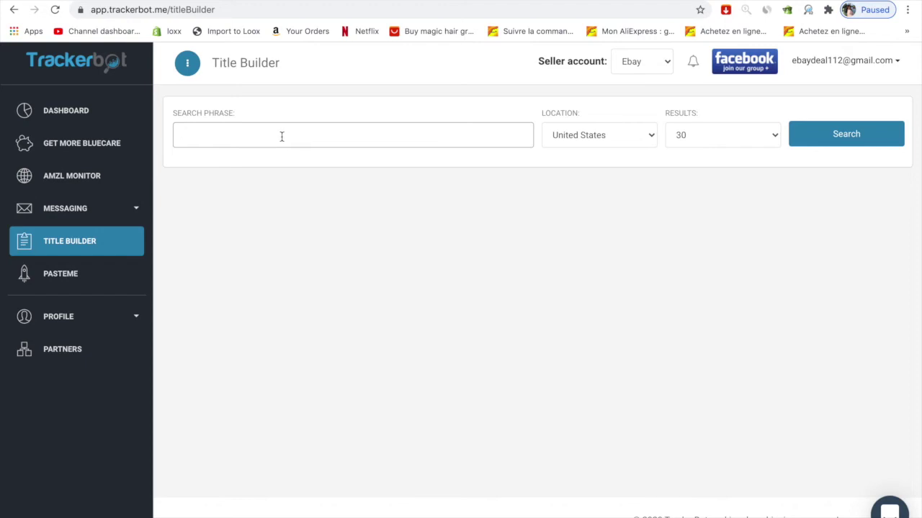
type("brown tall desk")
key("Return")
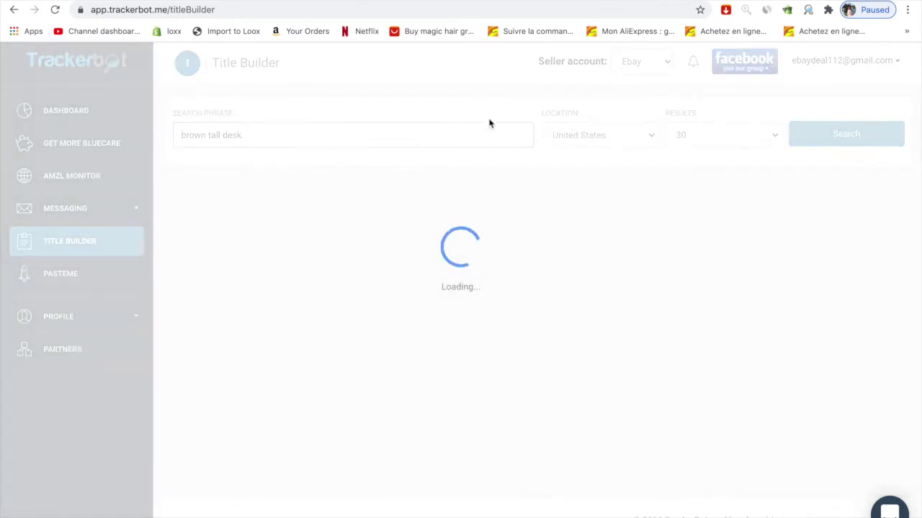
scroll(508, 180, "down", 1)
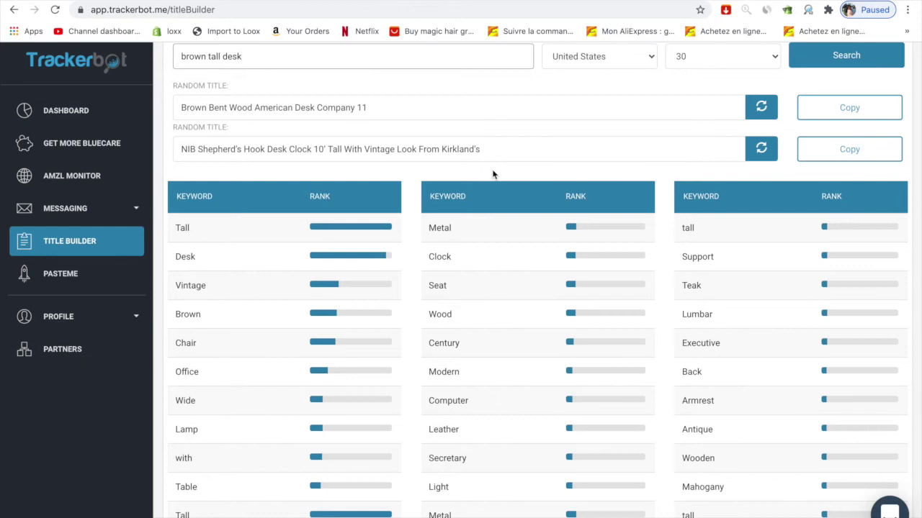
scroll(369, 260, "down", 1)
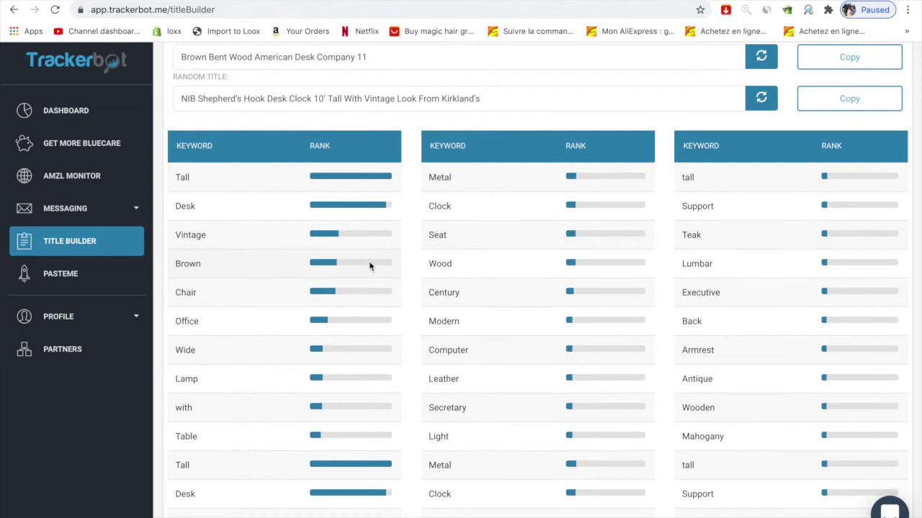
scroll(394, 261, "up", 2)
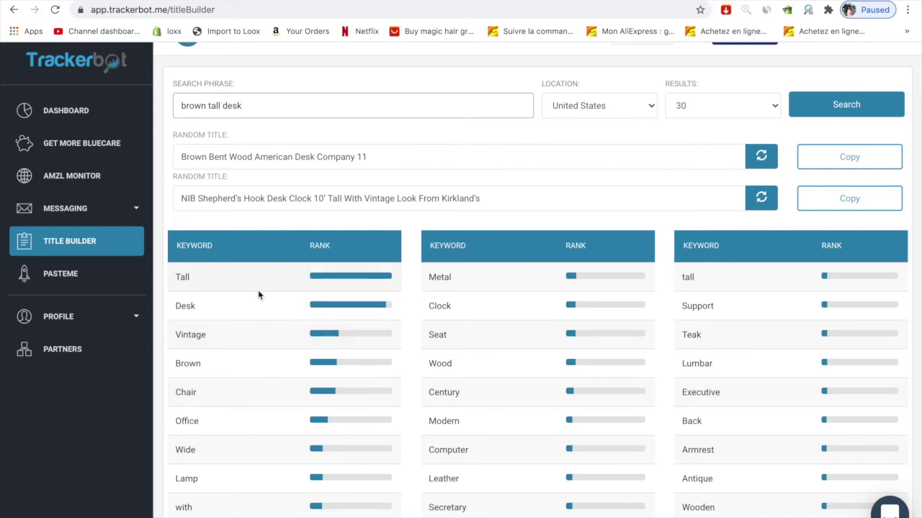
scroll(257, 404, "down", 3)
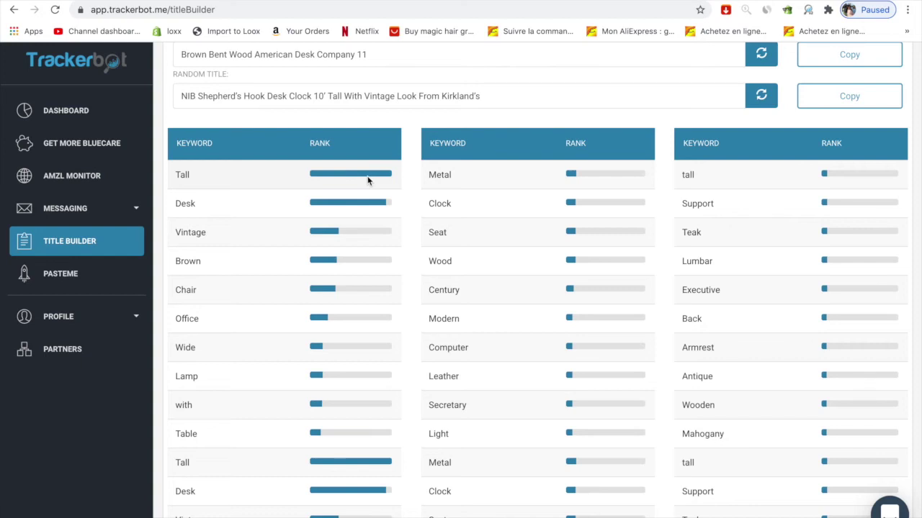
scroll(240, 372, "down", 1)
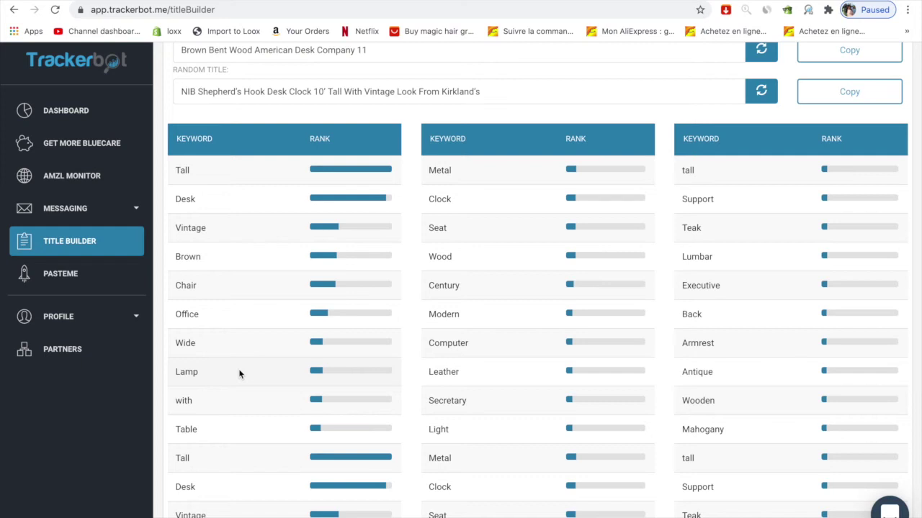
Open the PasteMe page describing the $7.99/month address copy-paste extension
left_click(87, 279)
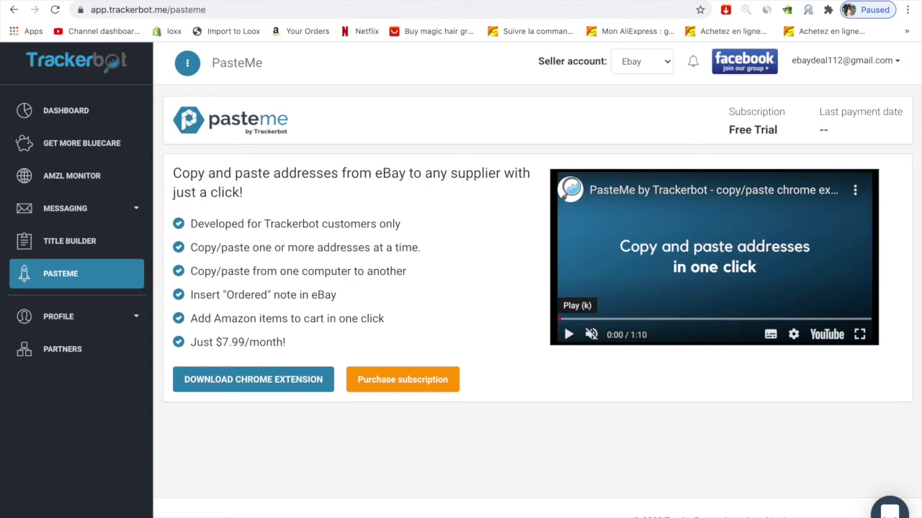
In the eBay Seller Hub orders list, copy the first order's buyer address with PasteMe
left_click(707, 1)
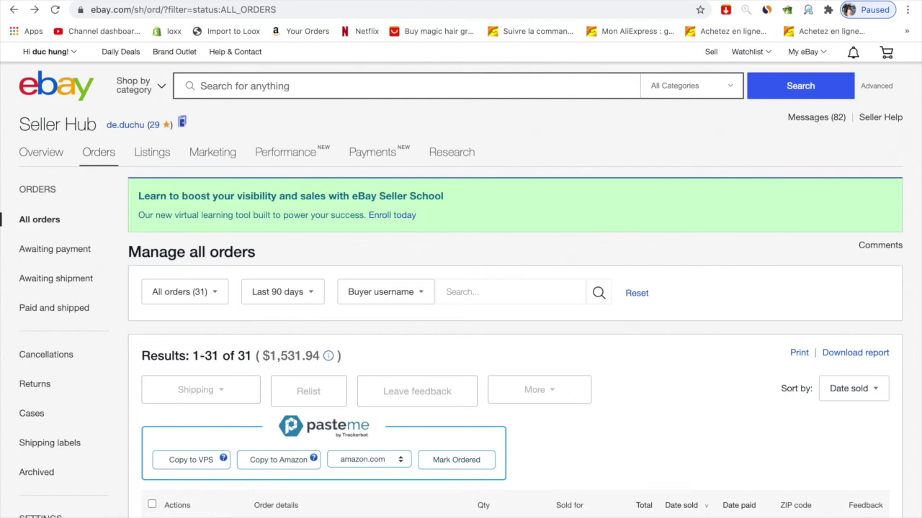
scroll(689, 165, "down", 3)
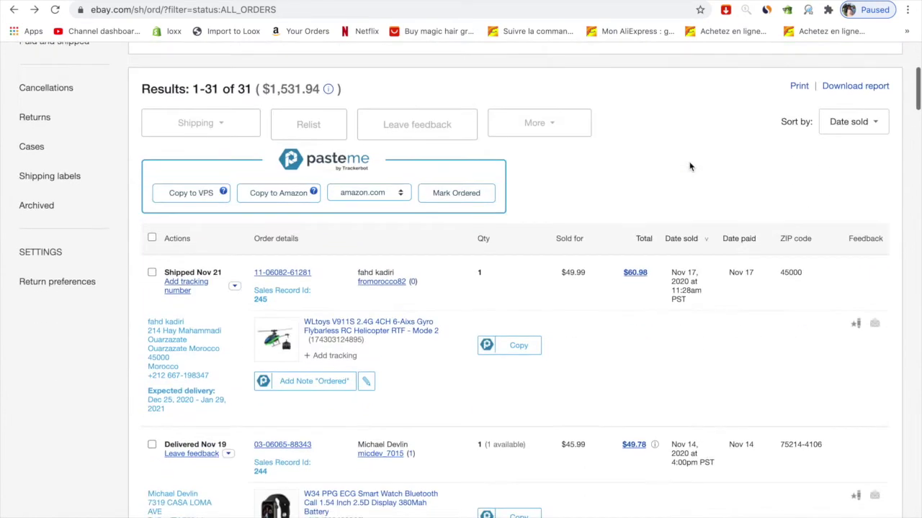
scroll(690, 165, "up", 3)
scroll(373, 170, "down", 5)
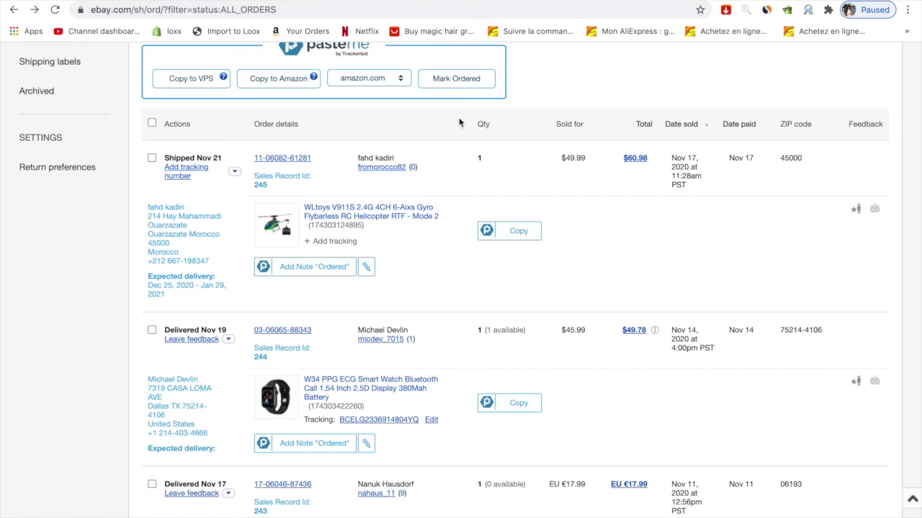
scroll(494, 123, "up", 1)
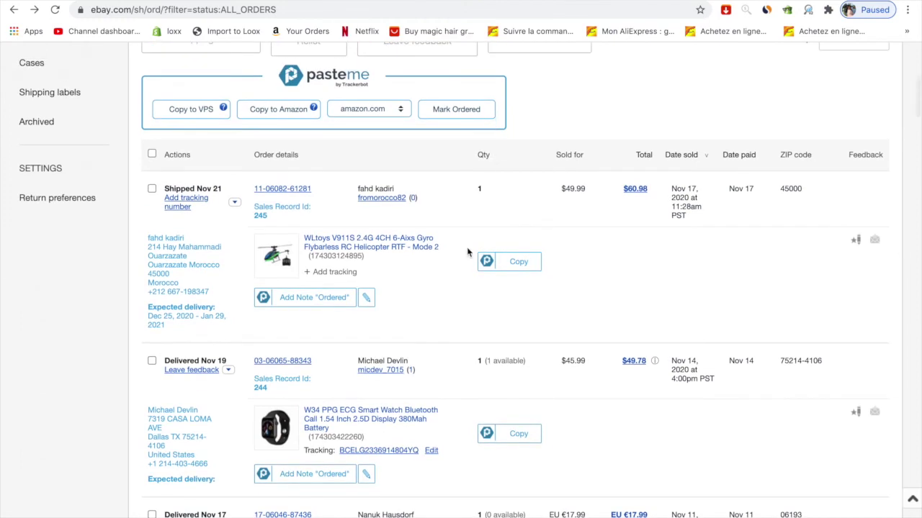
left_click(519, 265)
Check the Trackerbot extension popup, close it, and copy the first order's address again
left_click(808, 11)
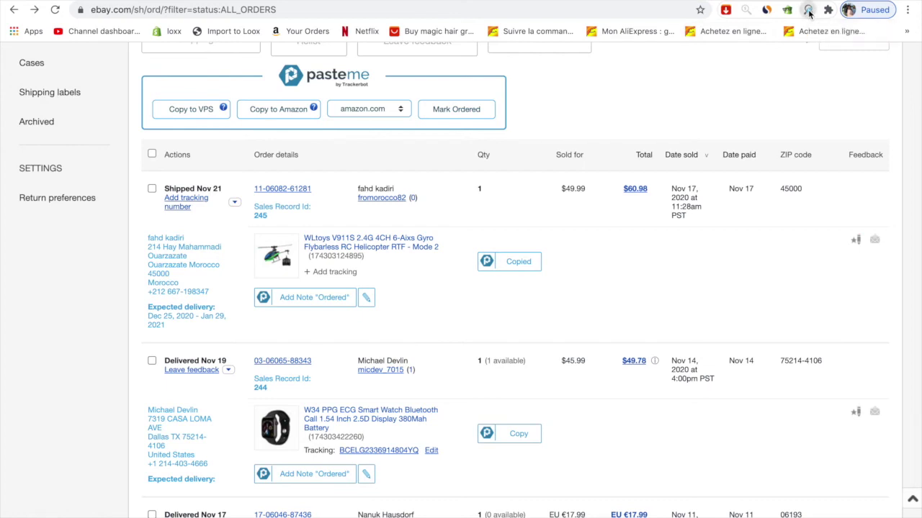
left_click(547, 86)
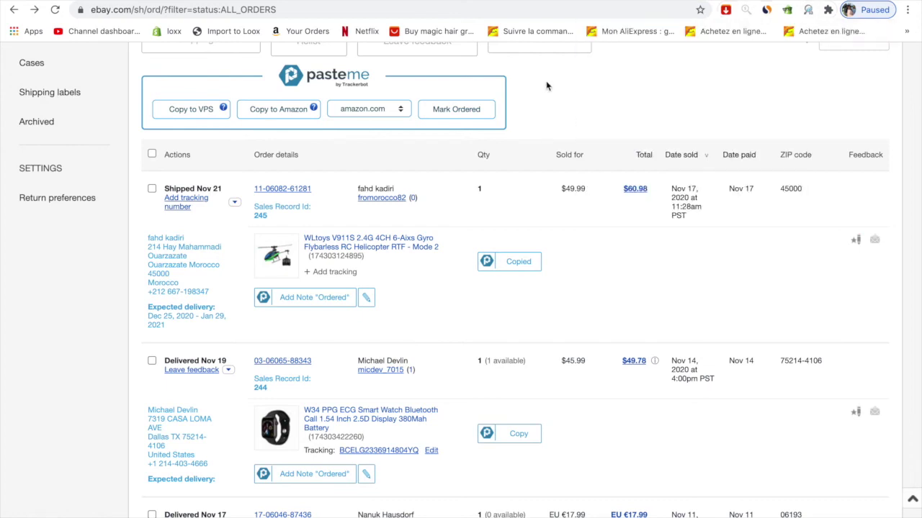
left_click(509, 261)
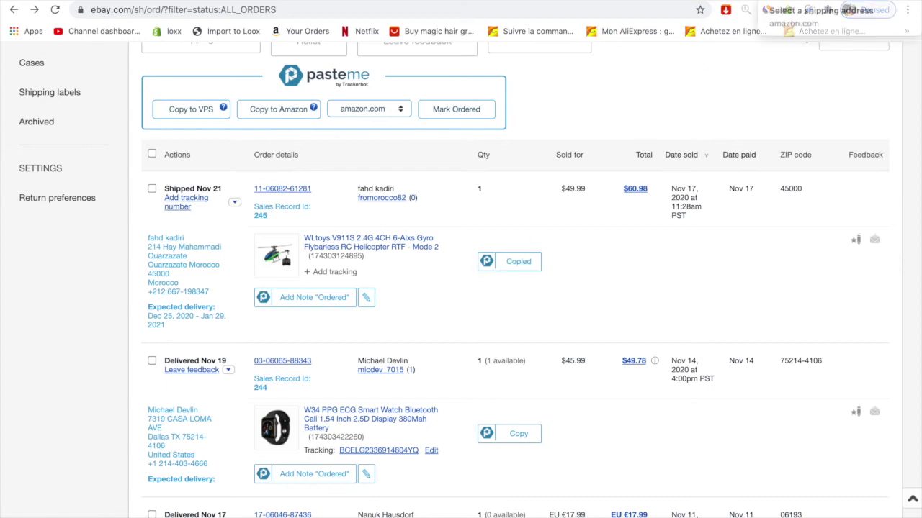
Paste the copied buyer address into Amazon's Select a shipping address page via PasteMe
left_click(821, 4)
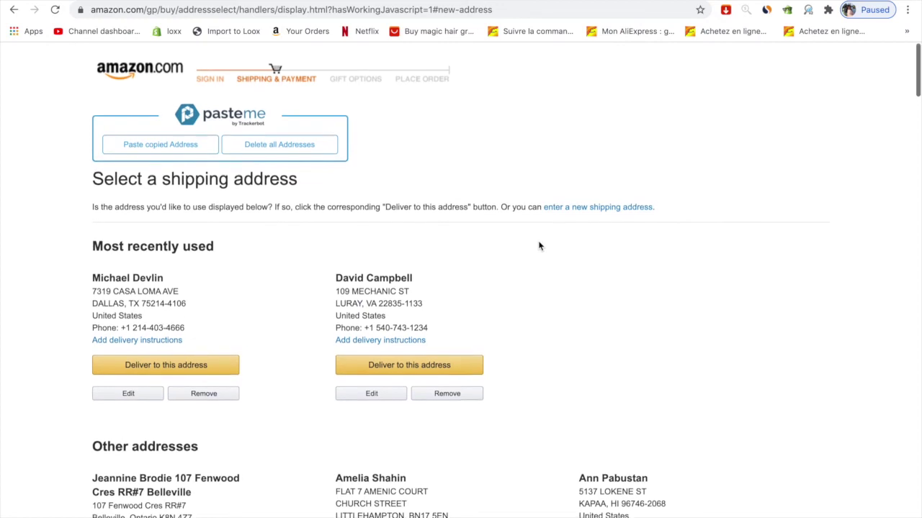
left_click(179, 144)
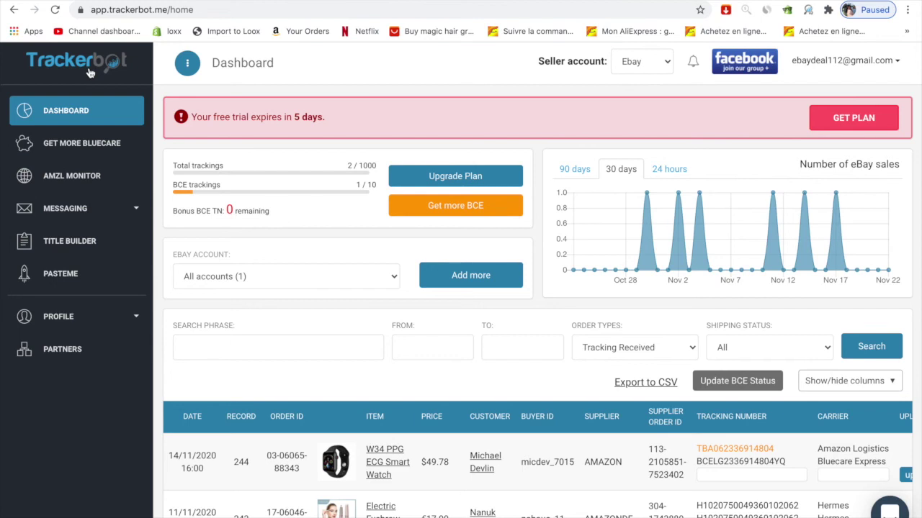
scroll(160, 119, "down", 3)
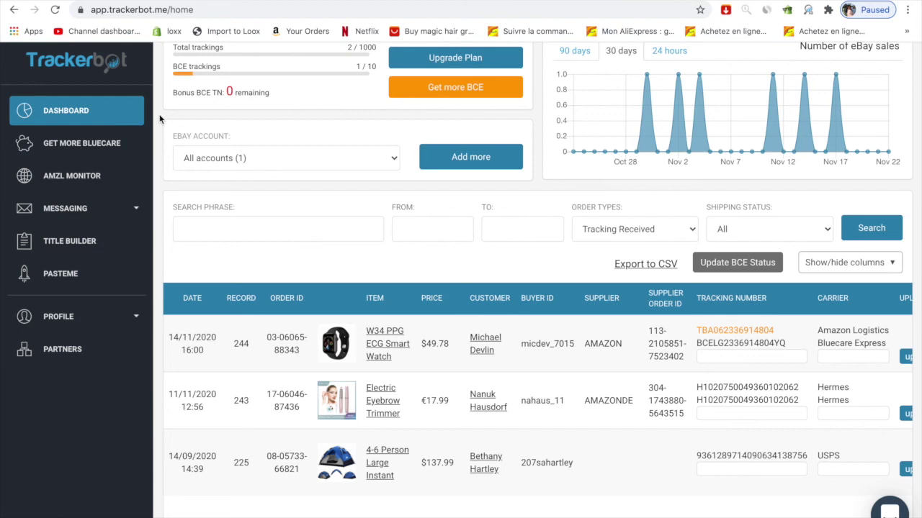
scroll(229, 311, "down", 3)
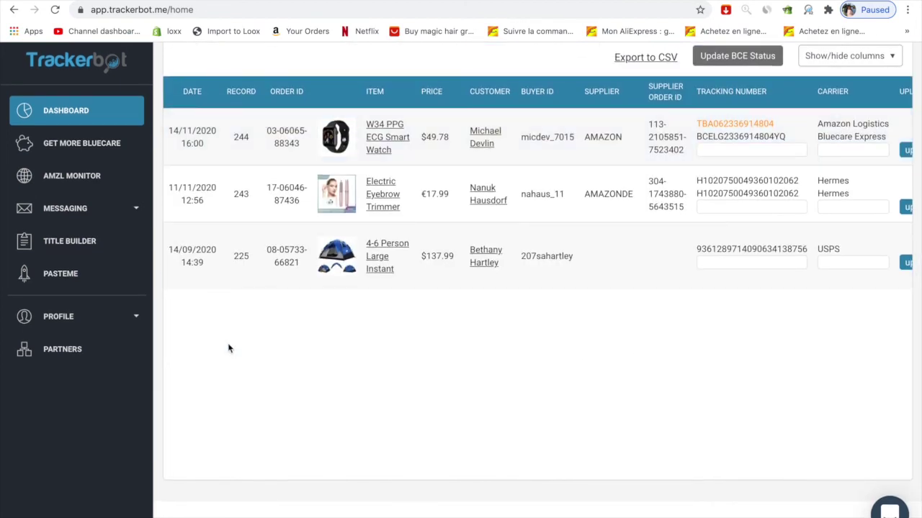